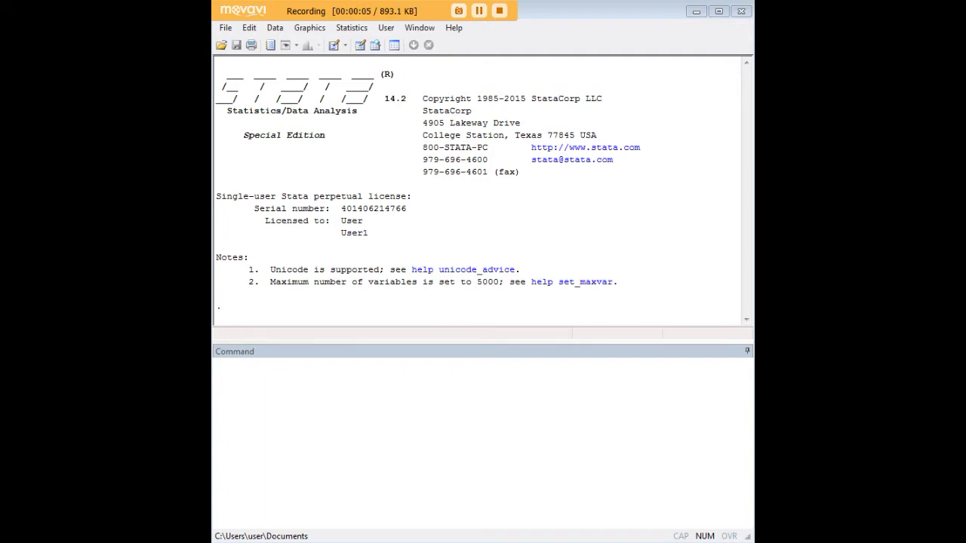
# Load the census13 dataset with webuse census13 and enlarge the Results area
pyautogui.click(654, 410)
pyautogui.write('webuse census13')
pyautogui.press('Return')
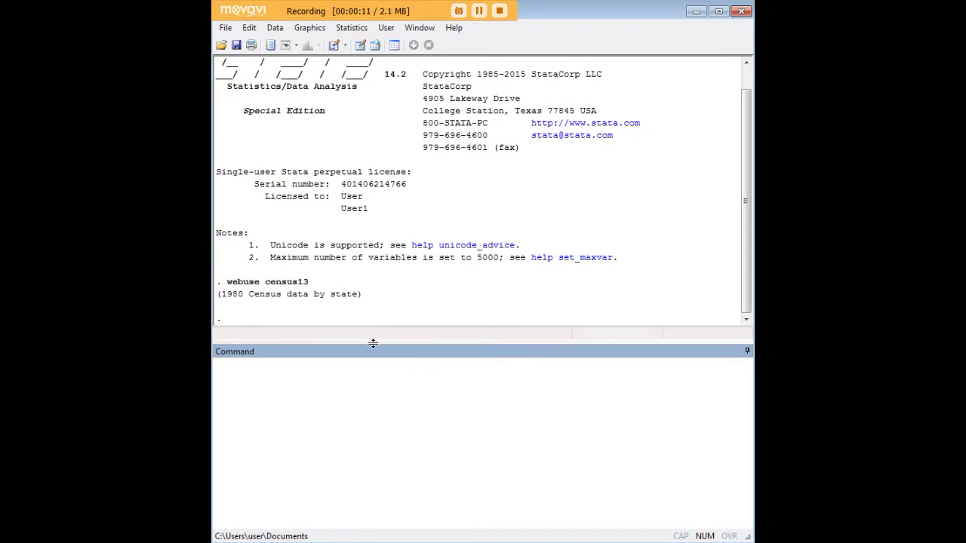
pyautogui.moveTo(373, 341); pyautogui.dragTo(358, 447)
pyautogui.moveTo(323, 288); pyautogui.dragTo(228, 289)
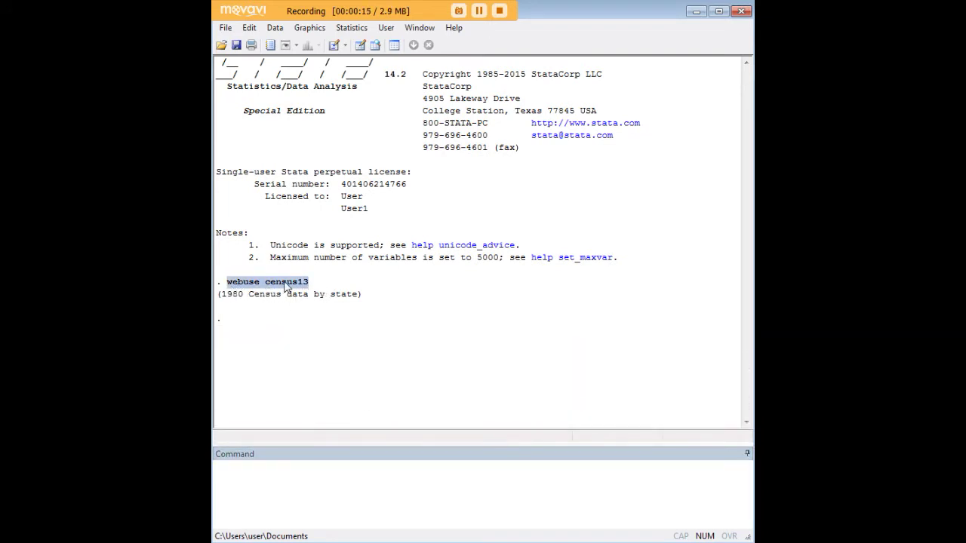
# Open census13 in the Data Editor with edit and select the pop column
pyautogui.click(410, 488)
pyautogui.write('edit')
pyautogui.press('Return')
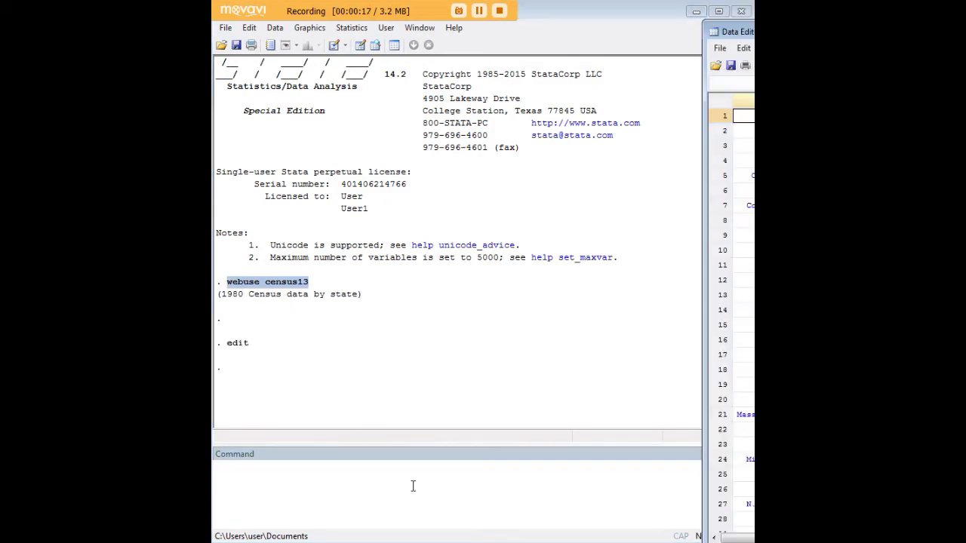
pyautogui.moveTo(965, 28); pyautogui.dragTo(545, 27)
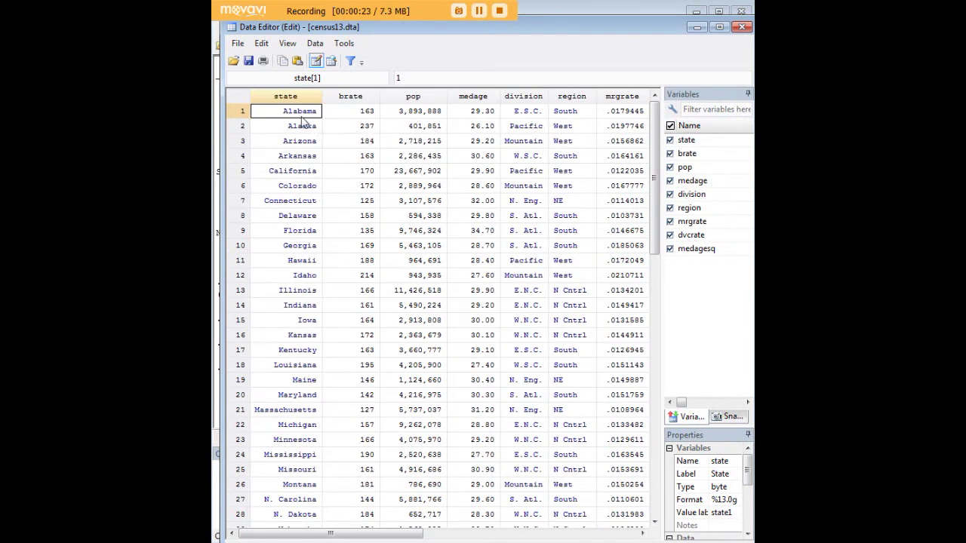
pyautogui.press('Right')
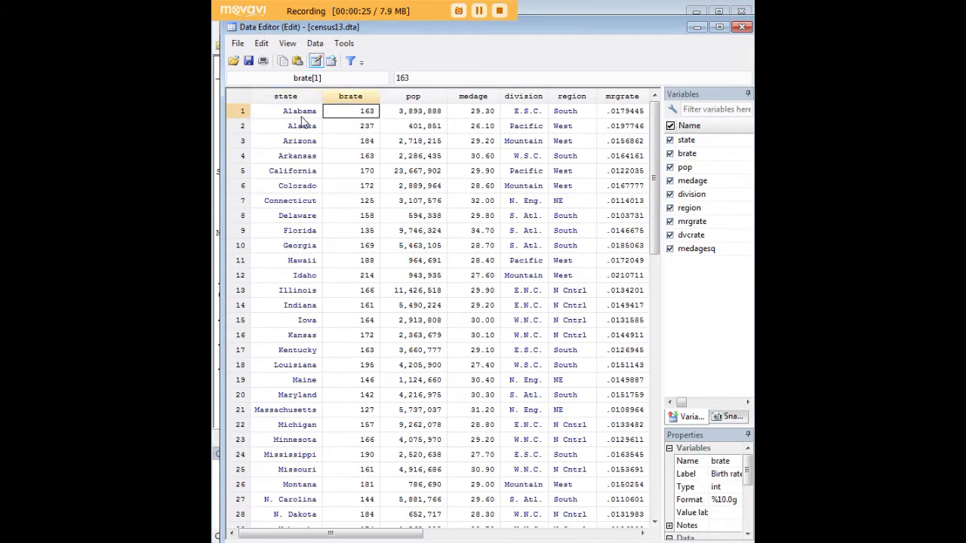
pyautogui.press('Right')
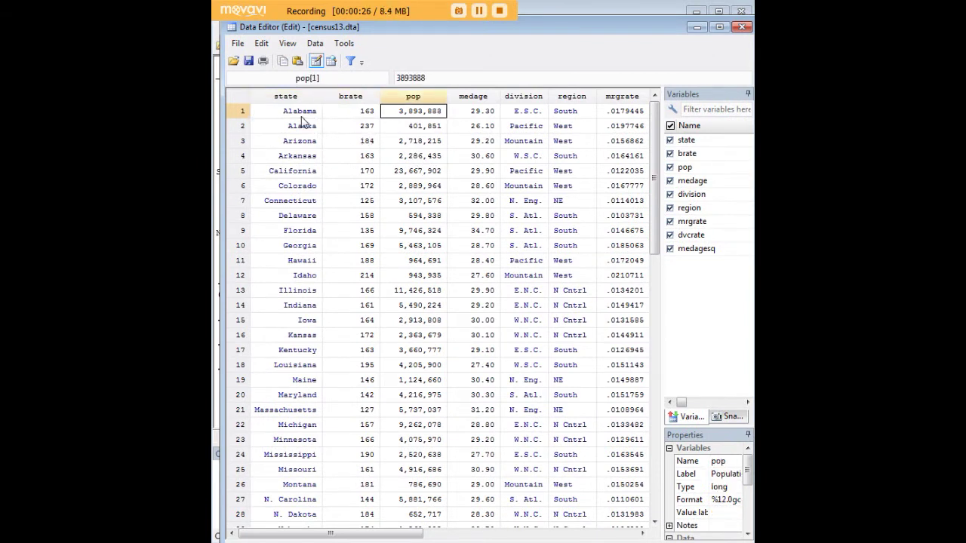
pyautogui.click(419, 98)
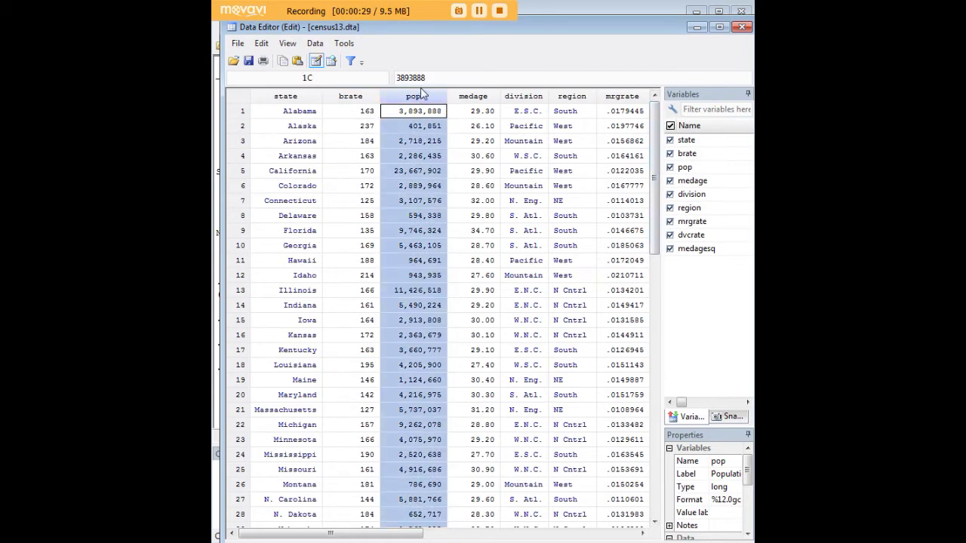
# Run stem pop for all states, then enter 'by region, sort: stem pop' without running it
pyautogui.click(695, 29)
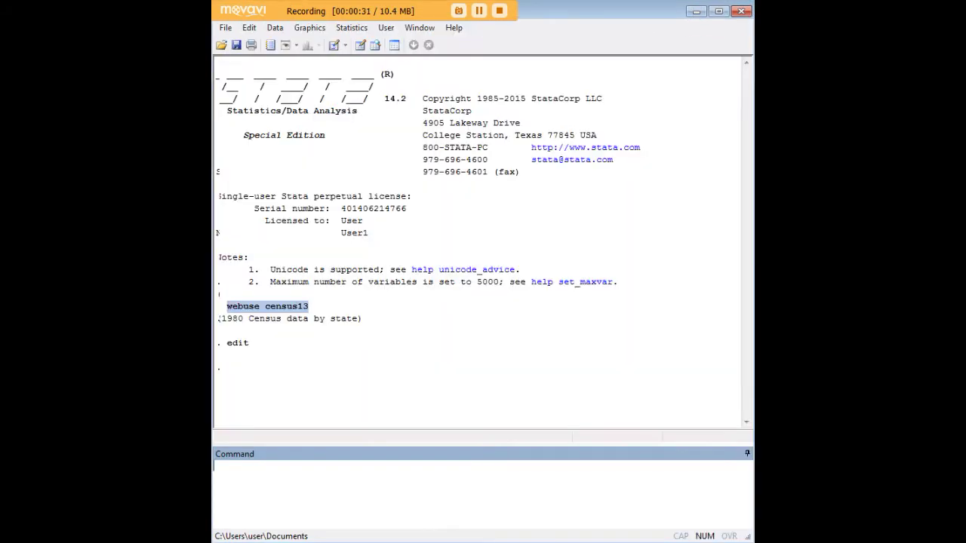
pyautogui.click(571, 485)
pyautogui.write('stem pop')
pyautogui.press('Return')
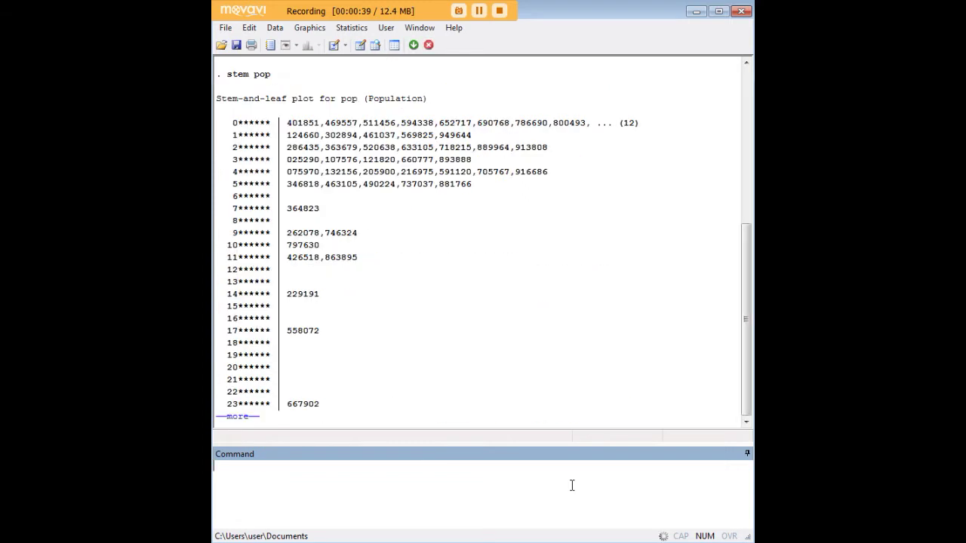
pyautogui.click(243, 418)
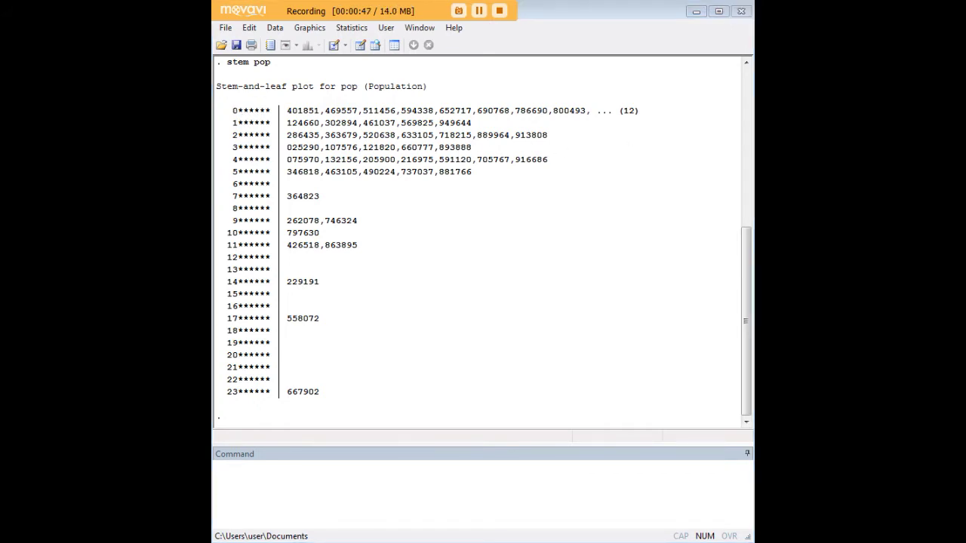
pyautogui.click(644, 478)
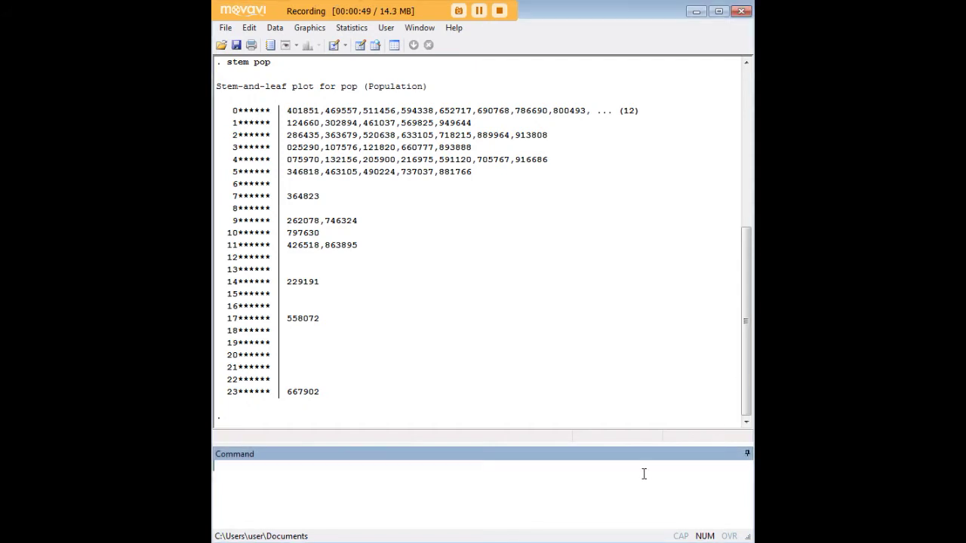
pyautogui.write('by region, sort: stem pop')
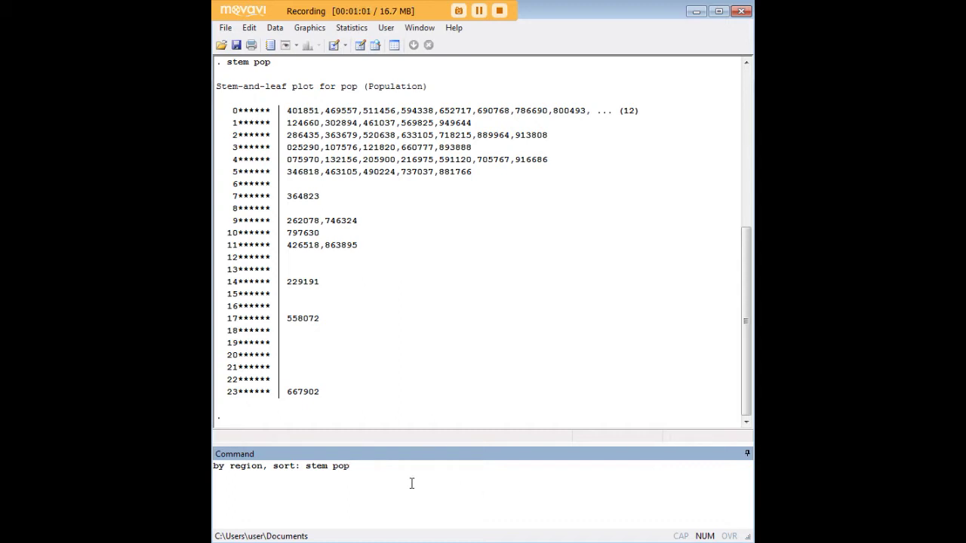
pyautogui.moveTo(299, 466); pyautogui.dragTo(213, 469)
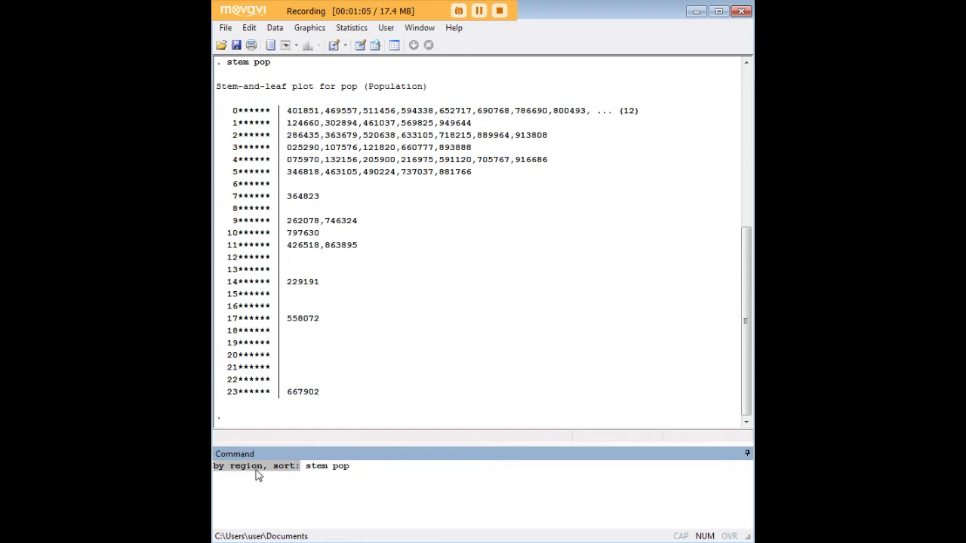
pyautogui.click(355, 468)
pyautogui.press('Return')
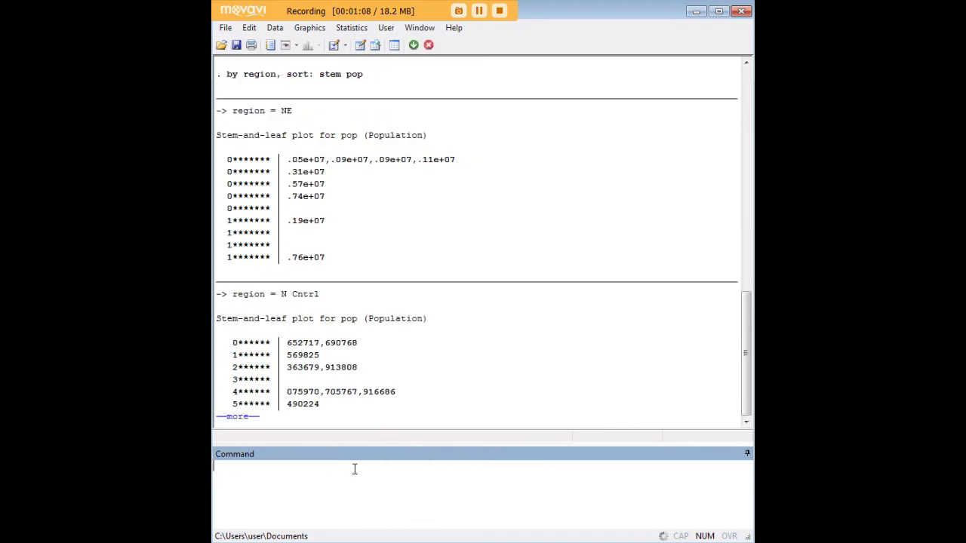
pyautogui.click(249, 421)
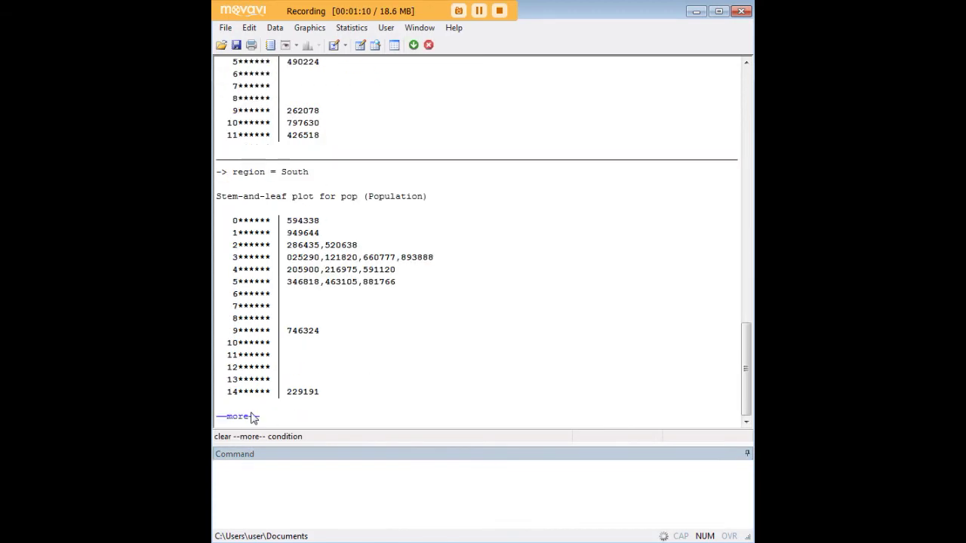
pyautogui.click(250, 420)
pyautogui.scroll(10, 487, 310)
pyautogui.scroll(7, 486, 310)
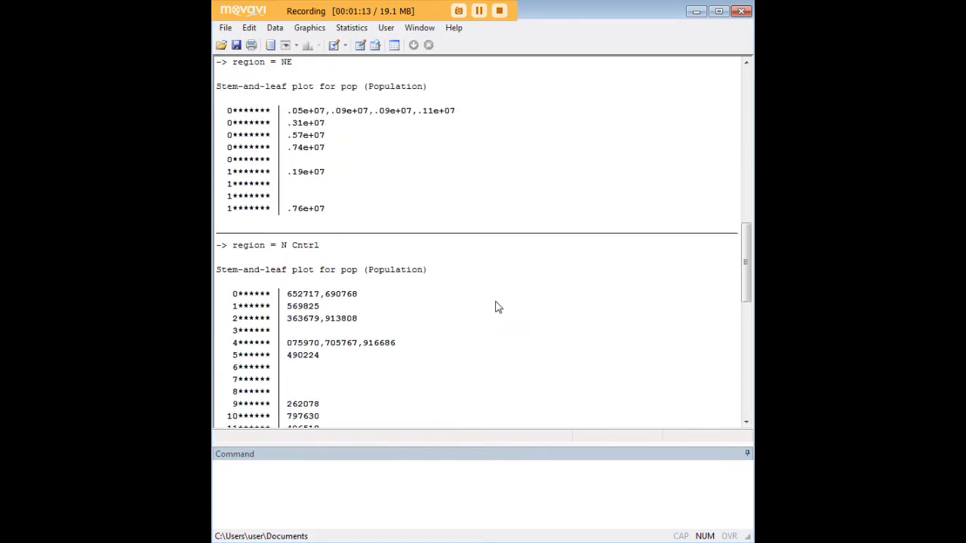
pyautogui.scroll(1, 393, 234)
pyautogui.scroll(5, 415, 248)
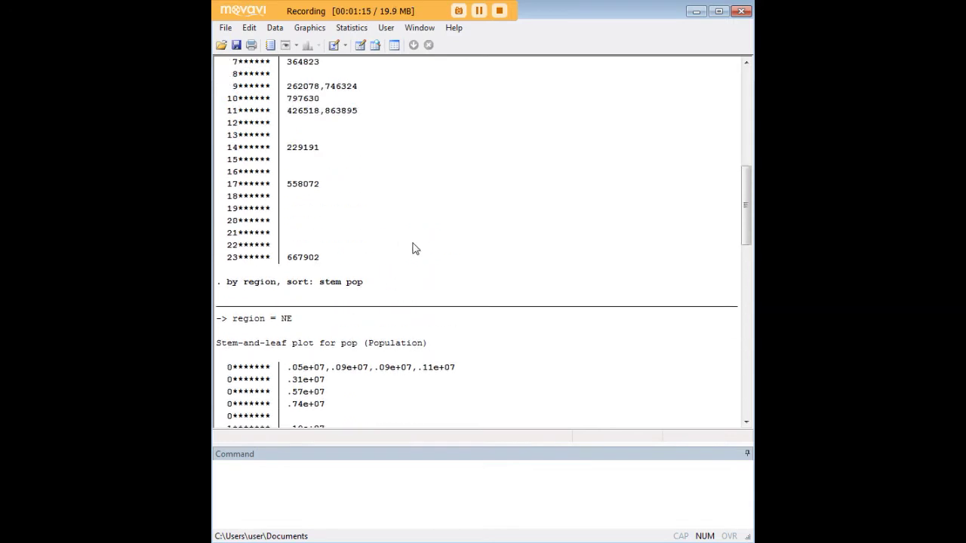
pyautogui.scroll(-5, 458, 278)
pyautogui.moveTo(302, 214); pyautogui.dragTo(234, 214)
pyautogui.scroll(-3, 317, 283)
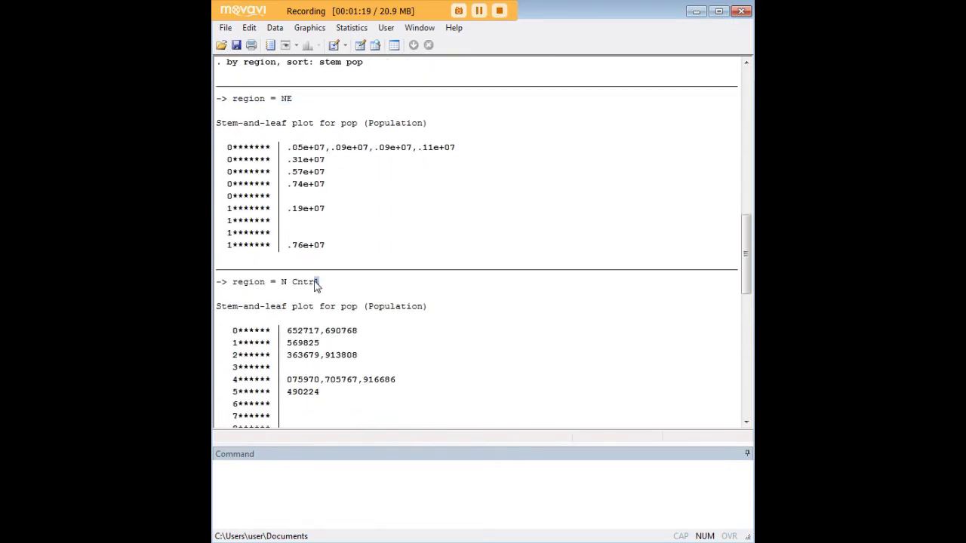
pyautogui.moveTo(317, 283); pyautogui.dragTo(287, 280)
pyautogui.scroll(-8, 330, 329)
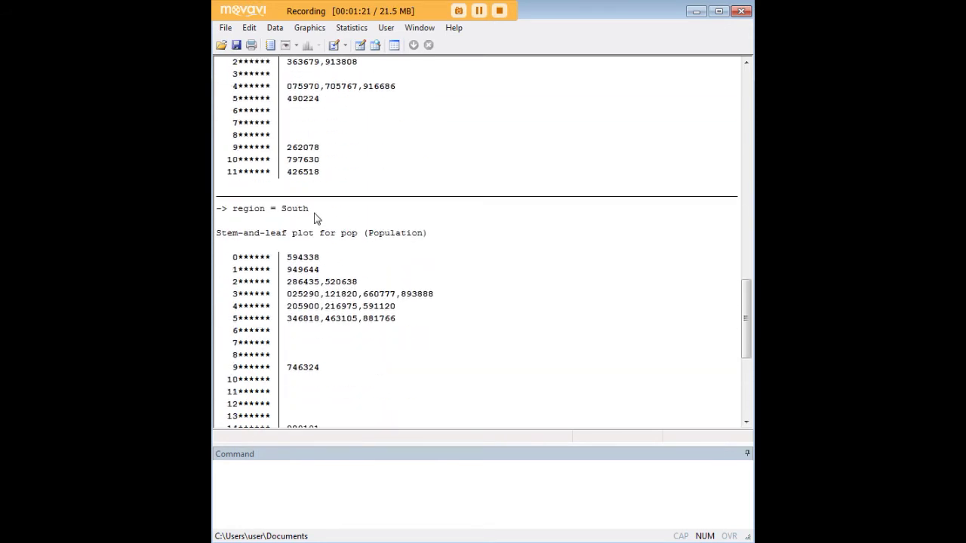
pyautogui.moveTo(315, 213); pyautogui.dragTo(286, 210)
pyautogui.scroll(-7, 323, 244)
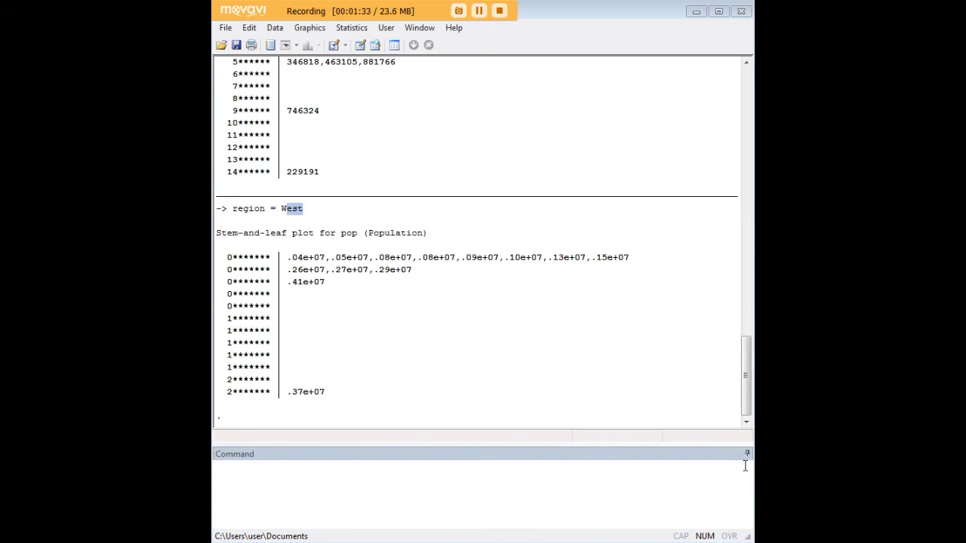
pyautogui.click(629, 481)
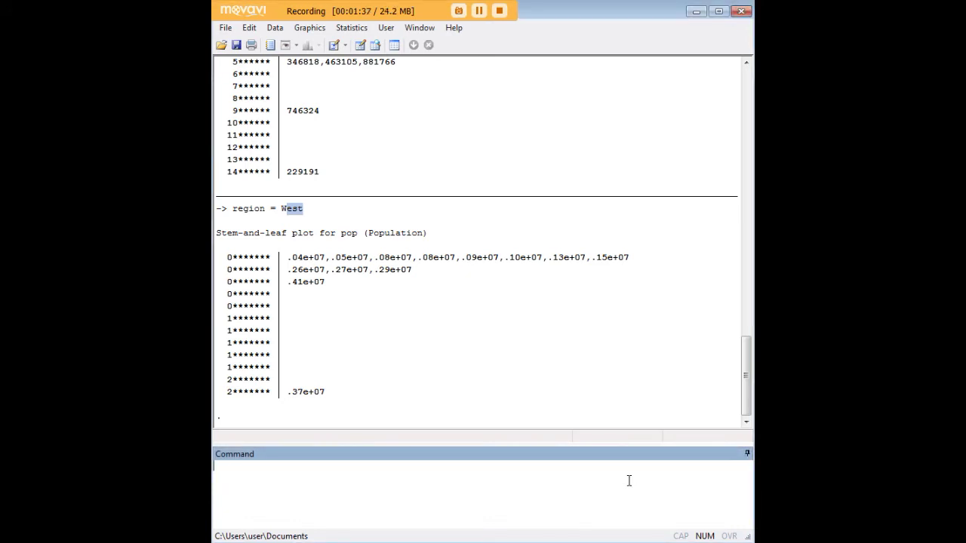
# Run stem pop if pop>1000000 to plot states with over one million people
pyautogui.write('stem pop if pop>1000000')
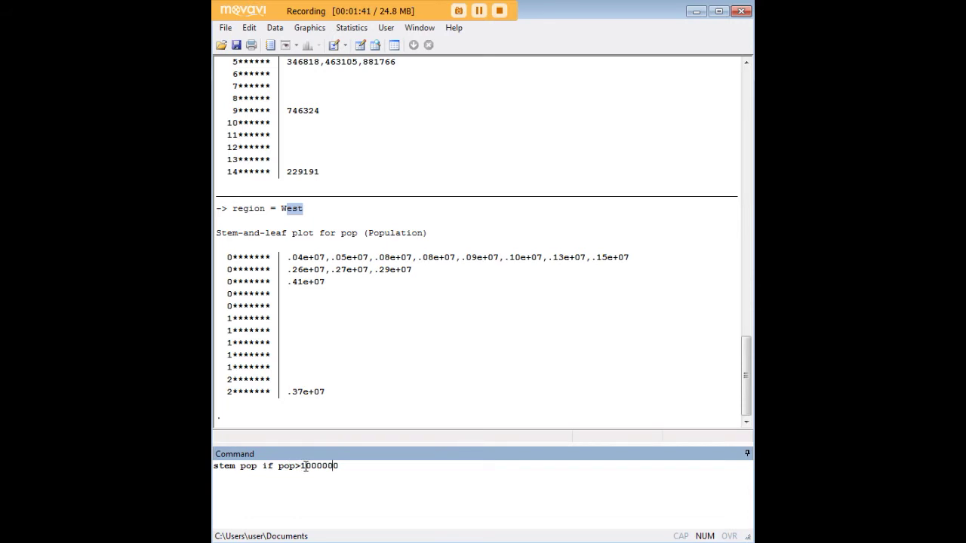
pyautogui.moveTo(341, 465); pyautogui.dragTo(301, 467)
pyautogui.click(356, 471)
pyautogui.press('Return')
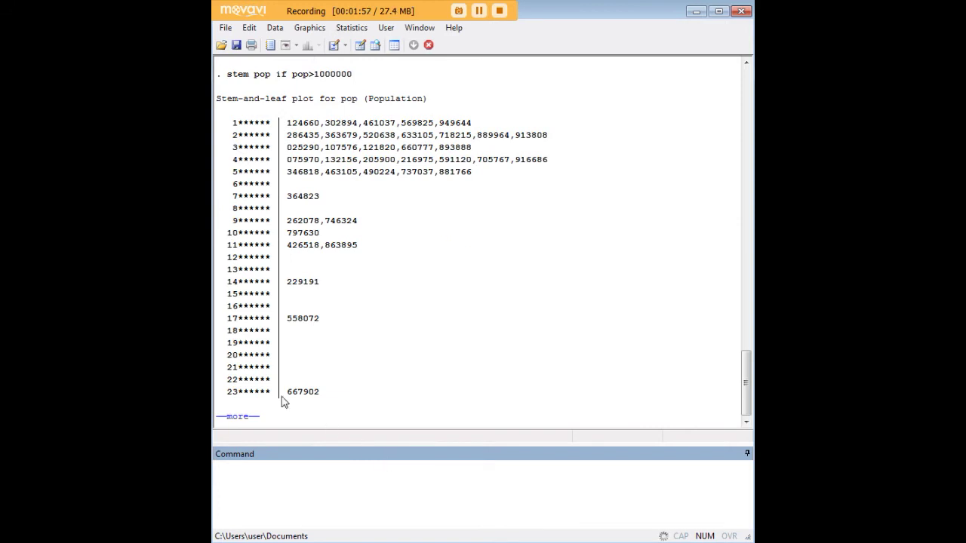
# Show the full plot for pop>1000000 and review its stems and echoed command
pyautogui.click(238, 417)
pyautogui.scroll(2, 451, 302)
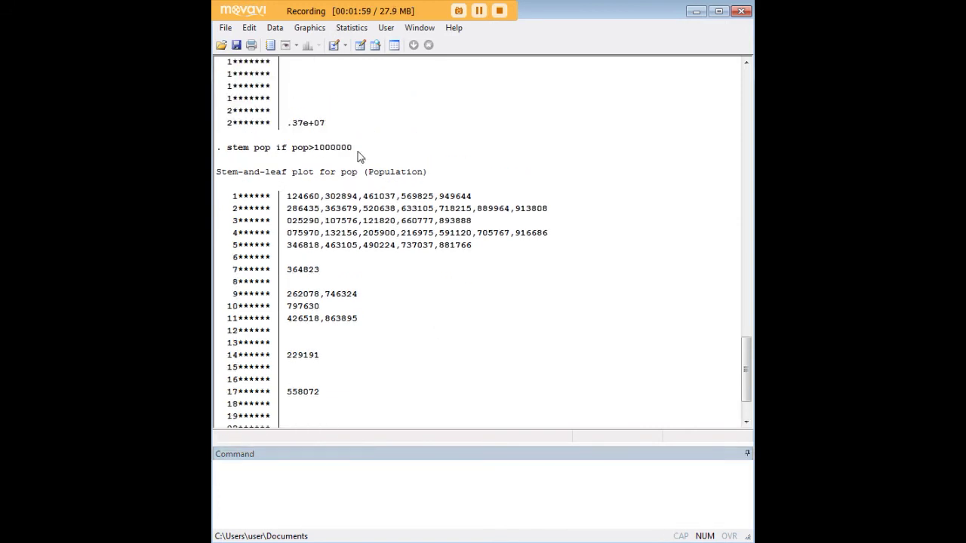
pyautogui.moveTo(353, 149); pyautogui.dragTo(233, 148)
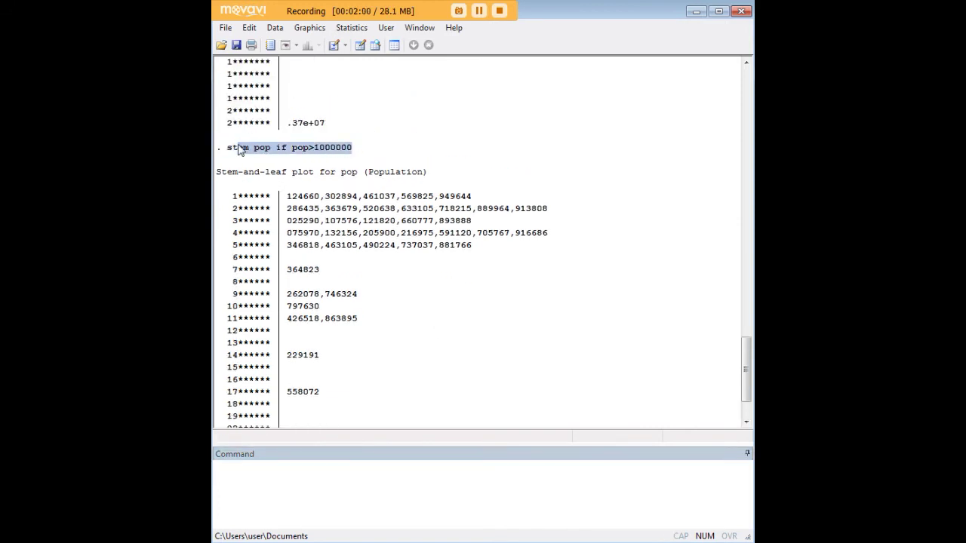
pyautogui.click(318, 154)
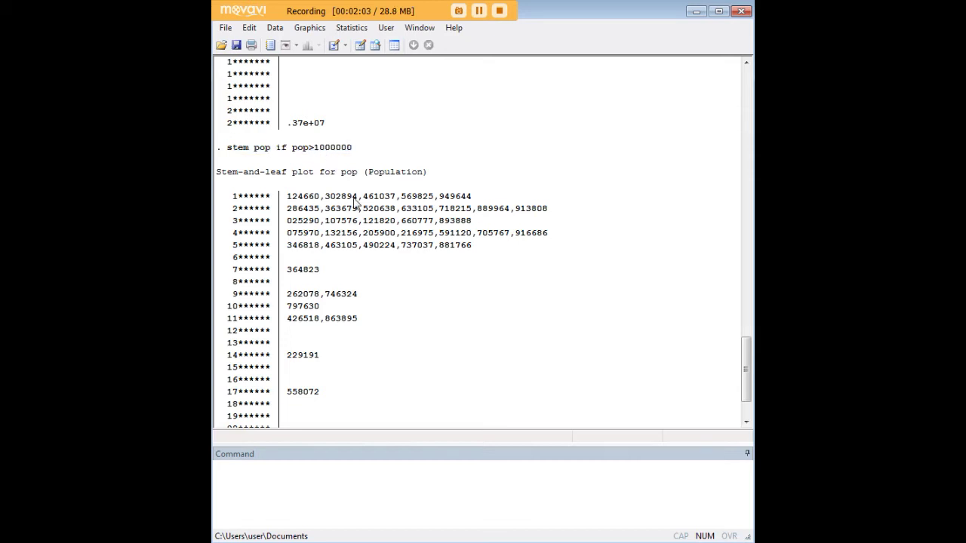
pyautogui.scroll(-2, 339, 217)
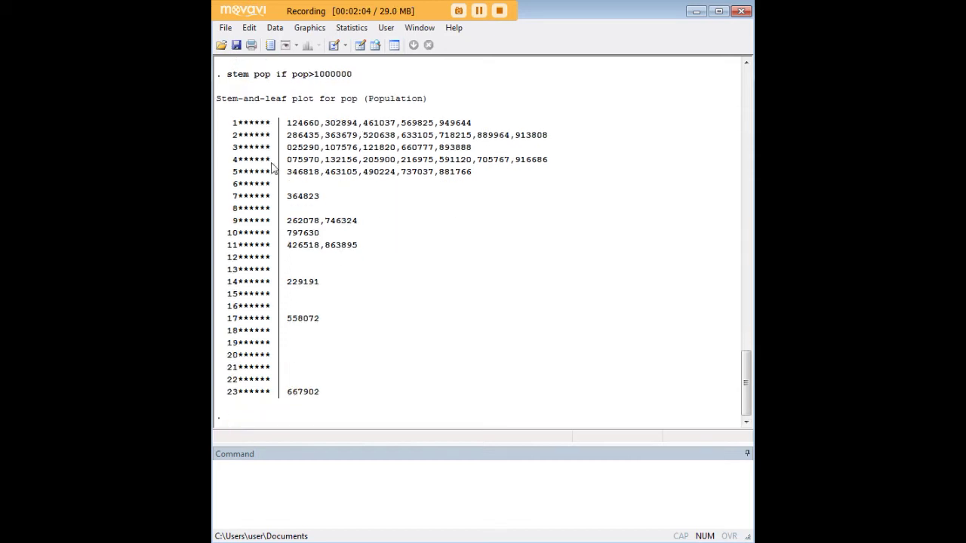
pyautogui.click(235, 126)
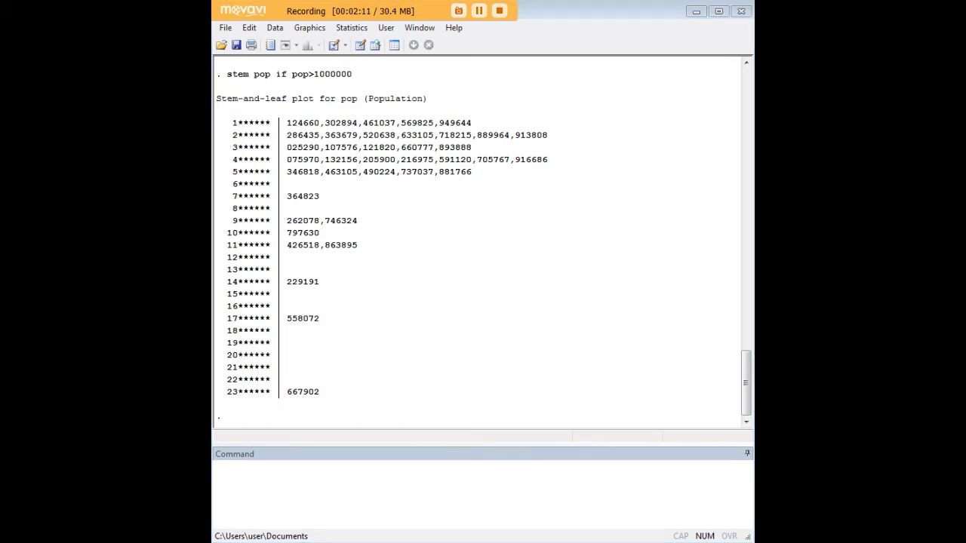
pyautogui.click(602, 478)
# Run by region, sort: stem pop if pop>2000000
pyautogui.write('by region, sort: stem pop if pop>2000000')
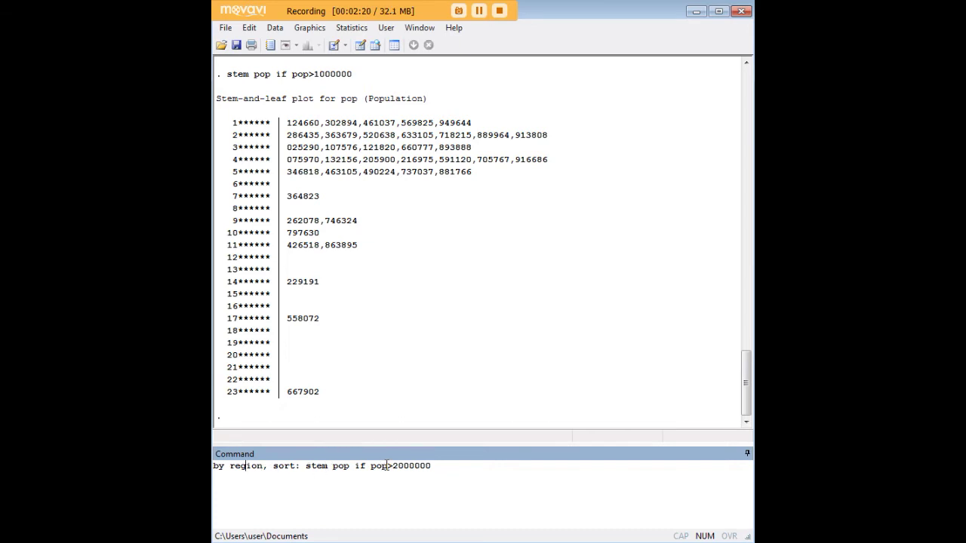
pyautogui.moveTo(376, 467); pyautogui.dragTo(427, 471)
pyautogui.click(446, 469)
pyautogui.press('Return')
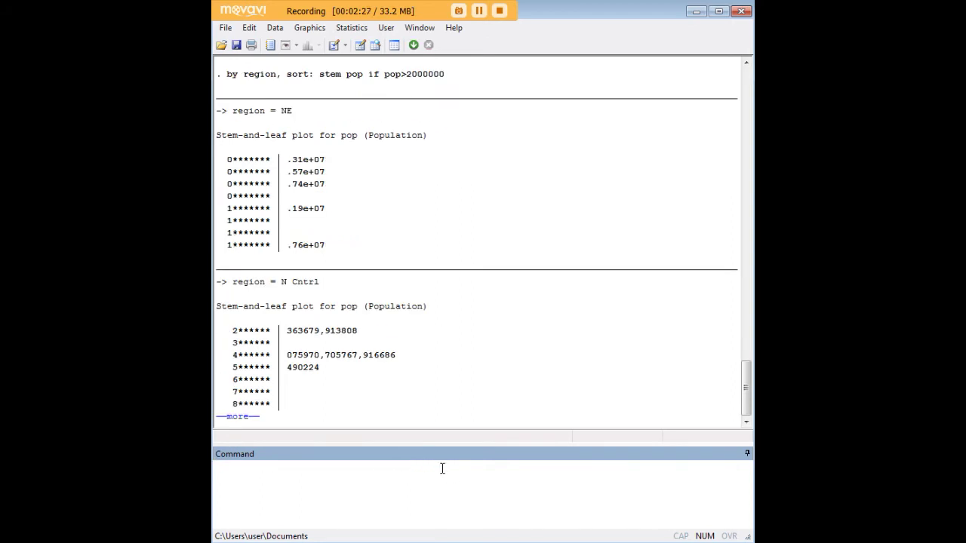
# Continue the output through the West region and review the per-region plots
pyautogui.click(243, 417)
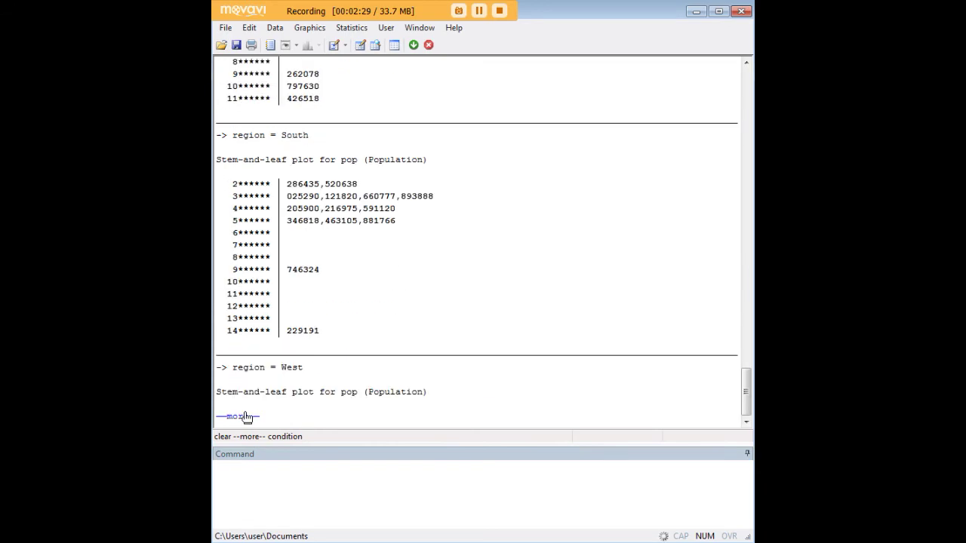
pyautogui.click(249, 417)
pyautogui.scroll(15, 490, 342)
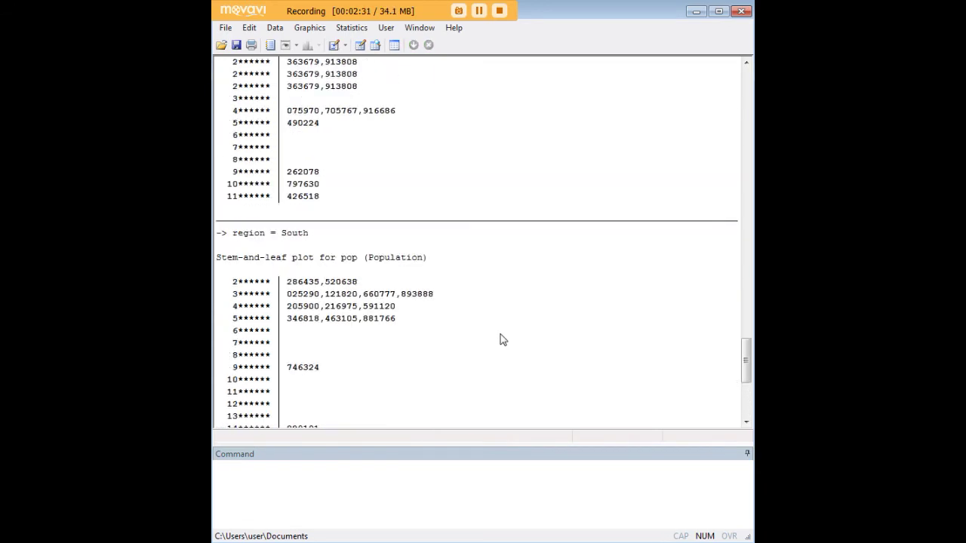
pyautogui.scroll(8, 427, 266)
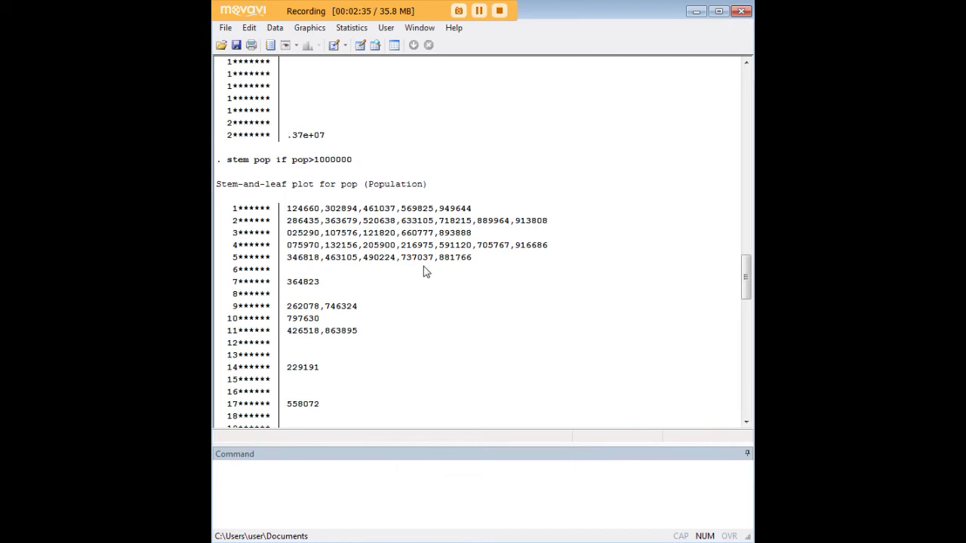
pyautogui.scroll(-8, 425, 273)
pyautogui.moveTo(349, 221); pyautogui.dragTo(231, 209)
pyautogui.click(382, 292)
pyautogui.scroll(-15, 382, 292)
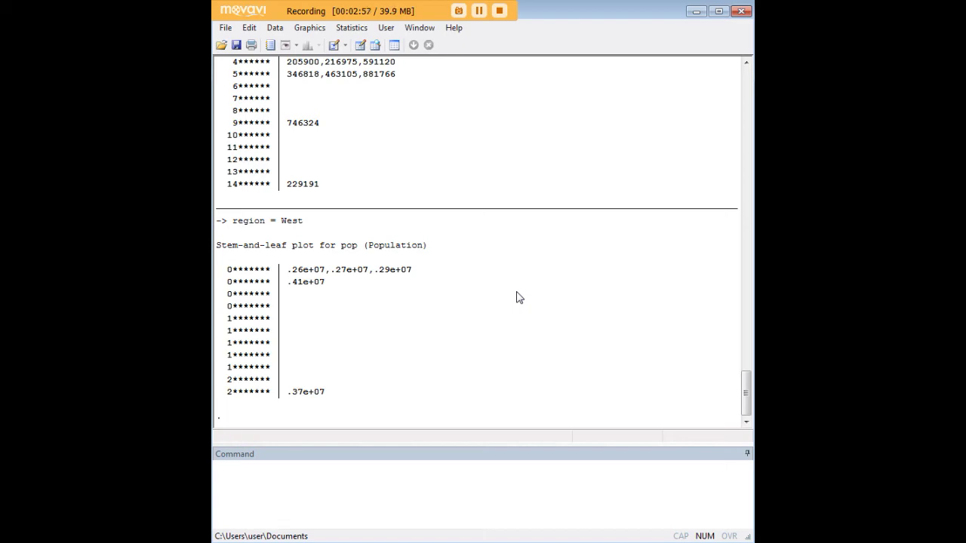
pyautogui.scroll(10, 453, 264)
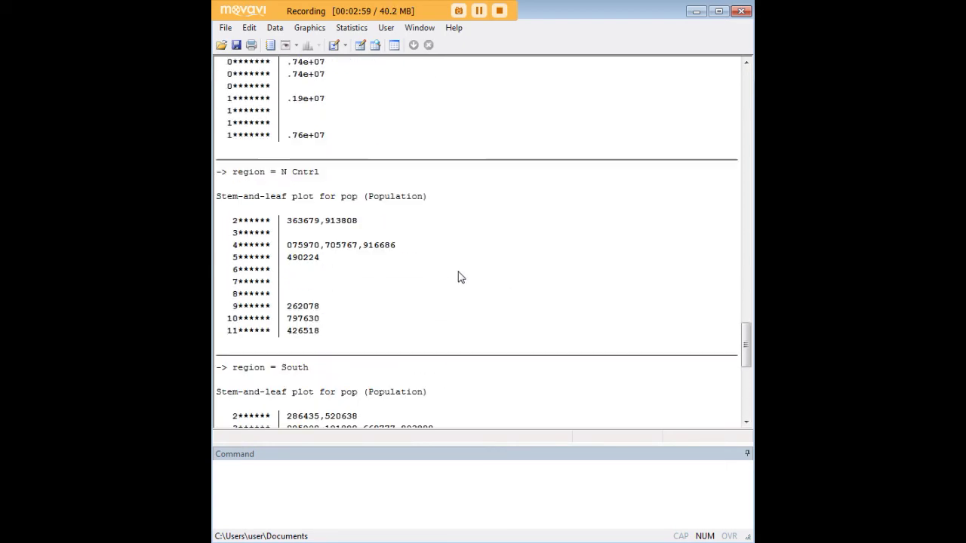
pyautogui.scroll(15, 458, 277)
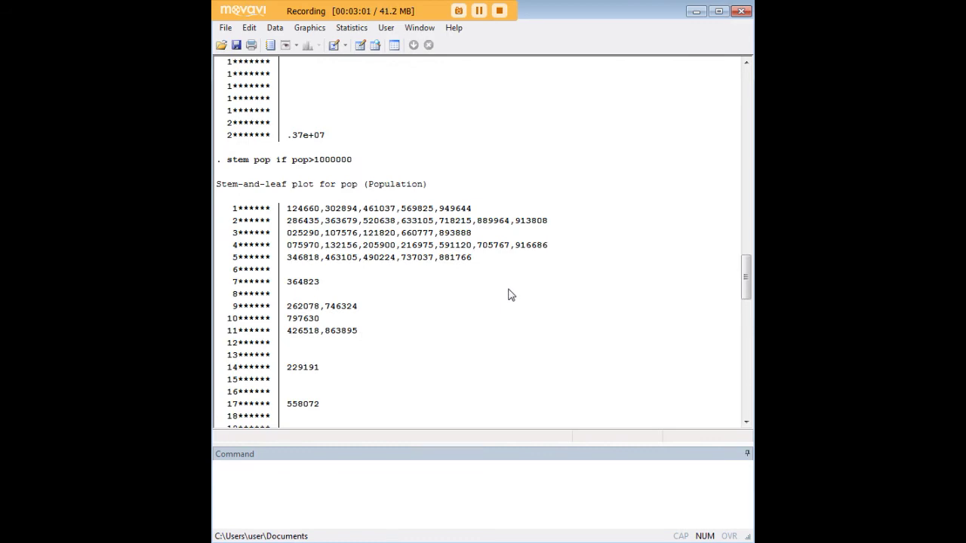
pyautogui.scroll(-20, 509, 299)
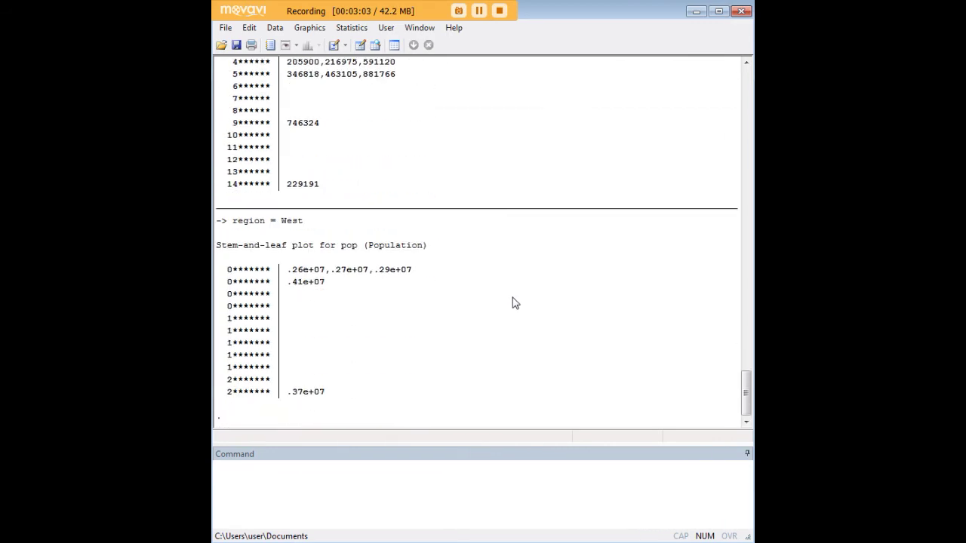